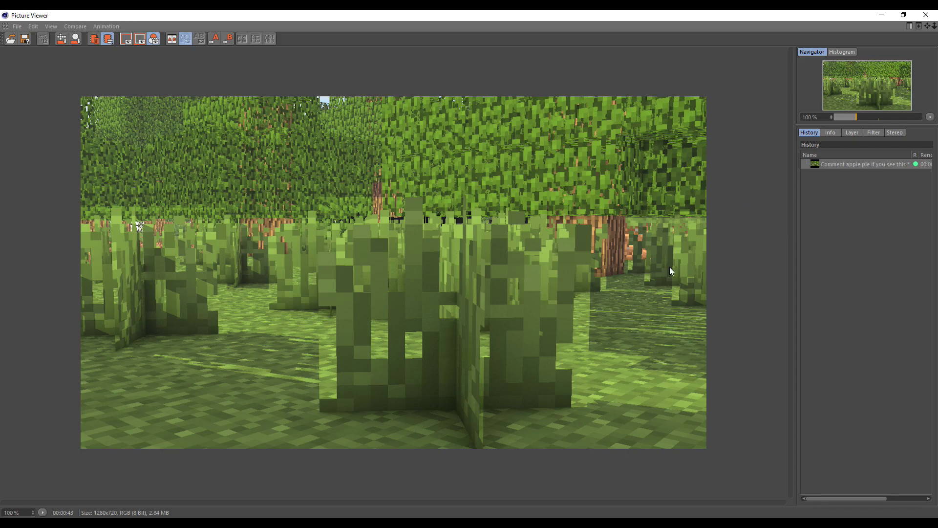
# Step: Zoom in and out on the finished grass render in the Picture Viewer to inspect it
pyautogui.scroll(3, 318, 391)
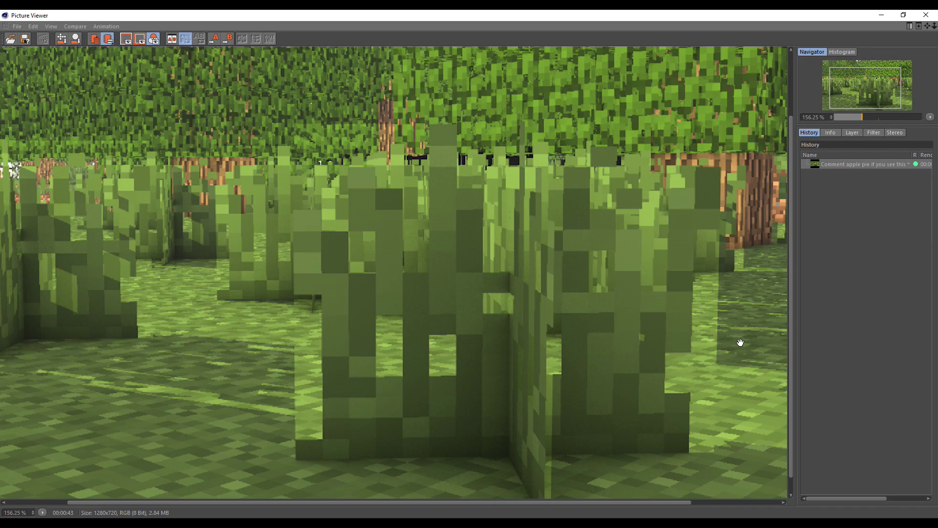
pyautogui.scroll(-1, 433, 301)
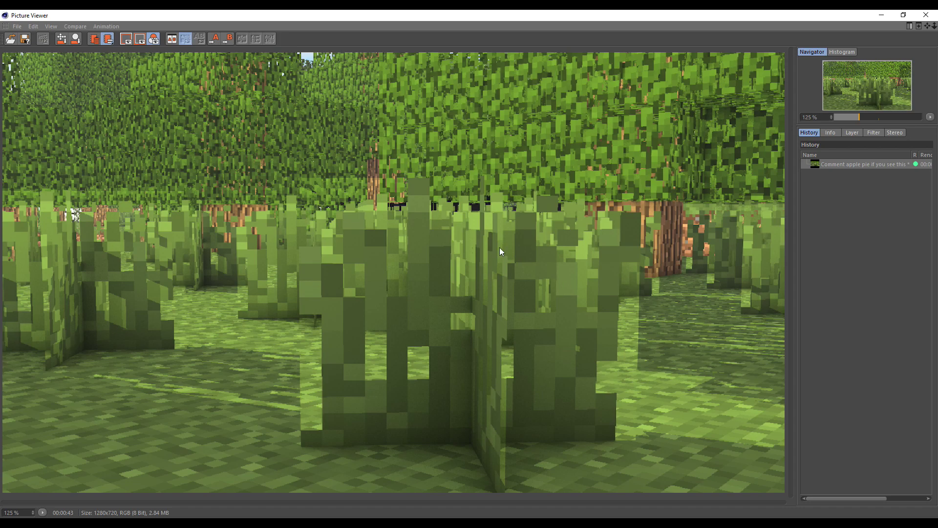
pyautogui.scroll(2, 367, 214)
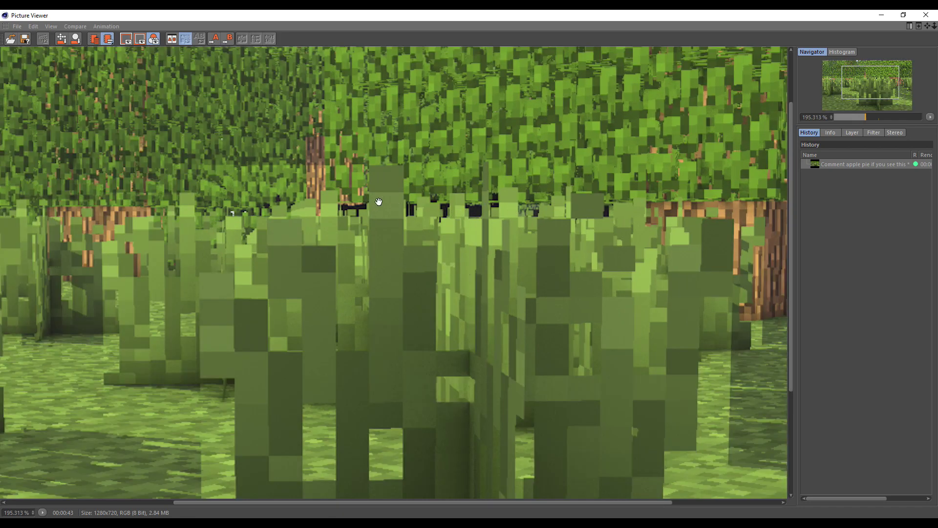
pyautogui.scroll(-1, 474, 294)
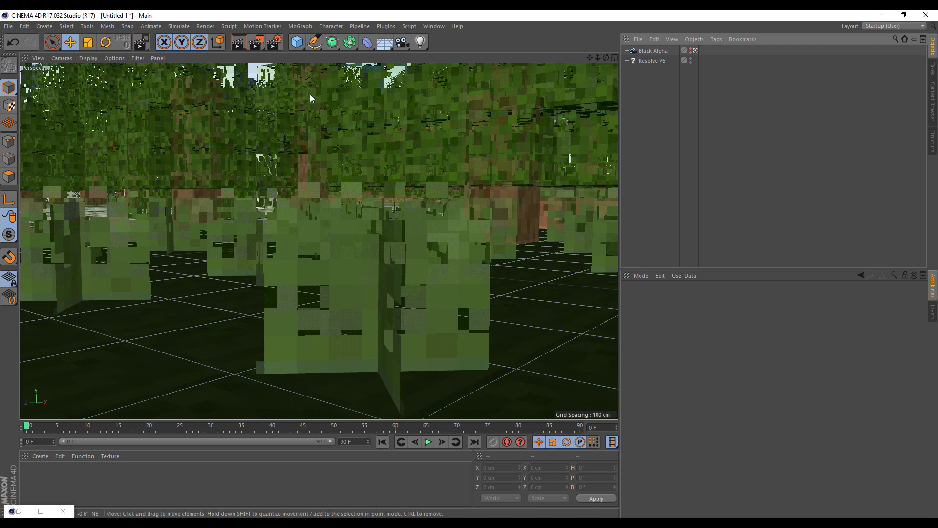
# Step: Lower Ray Depth in the Resolve V6 render Options from 10 to 5
pyautogui.click(274, 43)
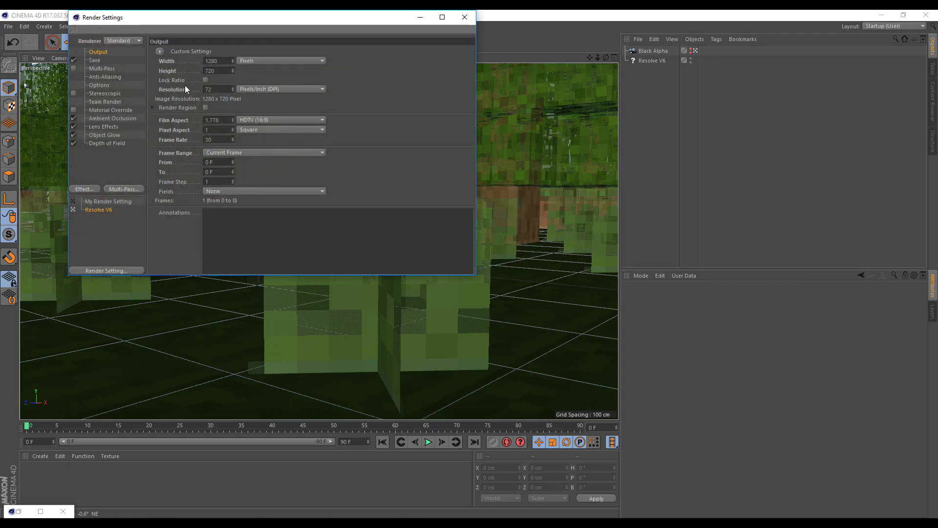
pyautogui.click(104, 84)
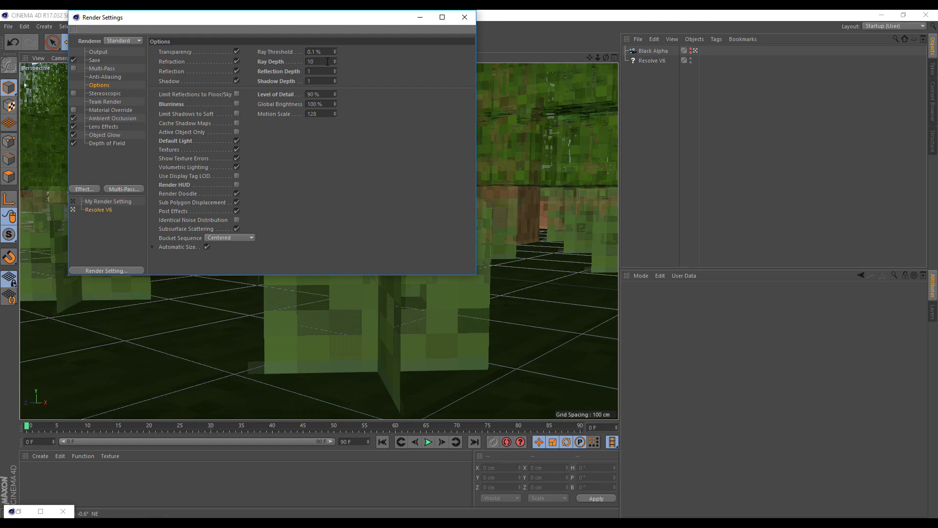
pyautogui.moveTo(335, 62); pyautogui.dragTo(336, 65)
# Step: Render the scene with the lowered depth to the Picture Viewer, then reopen Render Settings
pyautogui.click(465, 17)
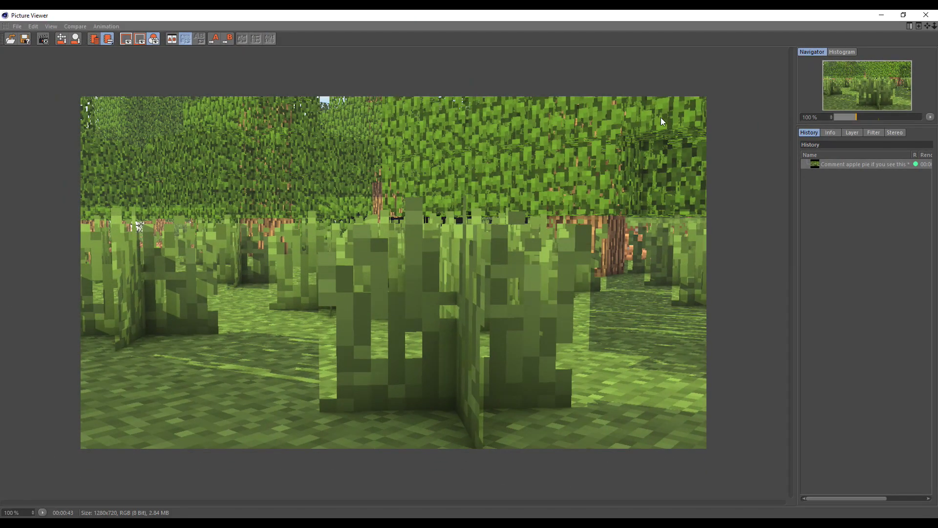
pyautogui.hotkey('shift', 'r')
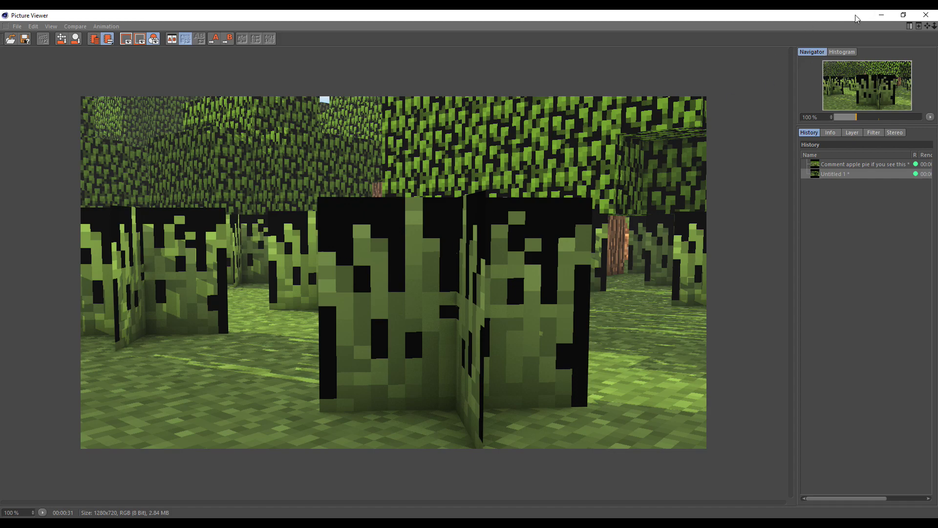
pyautogui.click(882, 15)
pyautogui.click(346, 41)
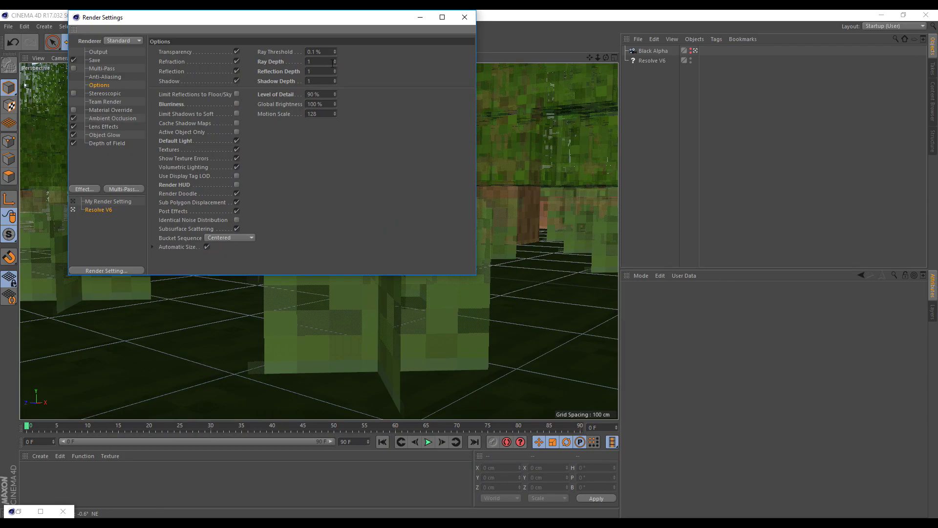
# Step: Run another test render with Ray, Reflection and Shadow Depth at 1
pyautogui.click(465, 17)
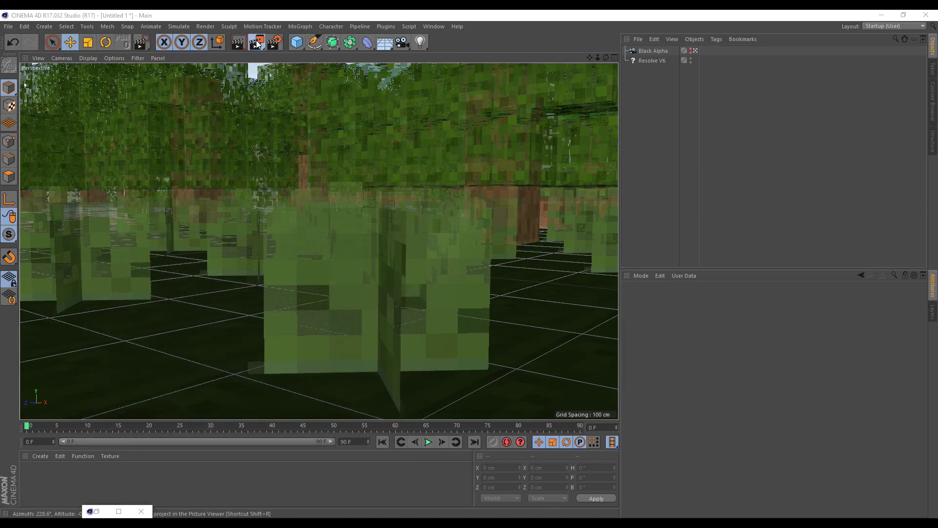
pyautogui.hotkey('shift', 'r')
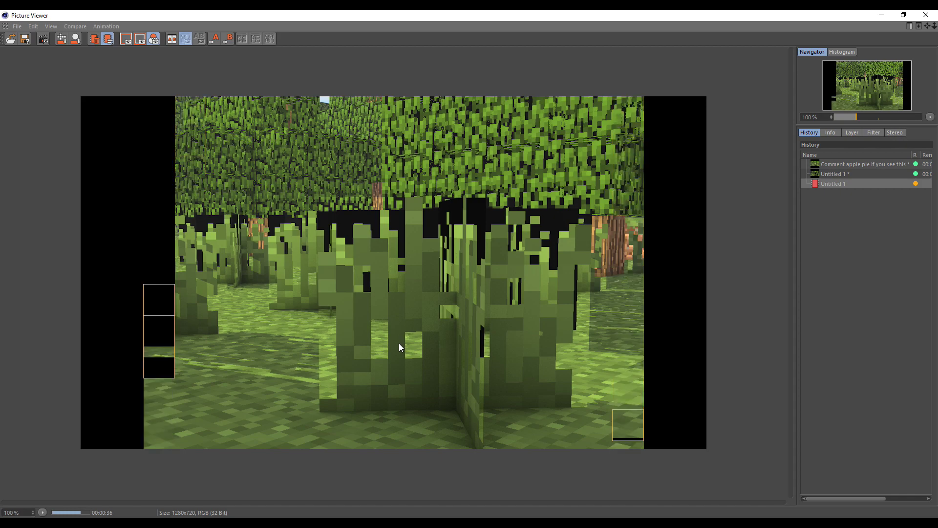
pyautogui.click(881, 15)
# Step: Raise Ray Depth in Render Settings to 29 and close the window
pyautogui.click(275, 44)
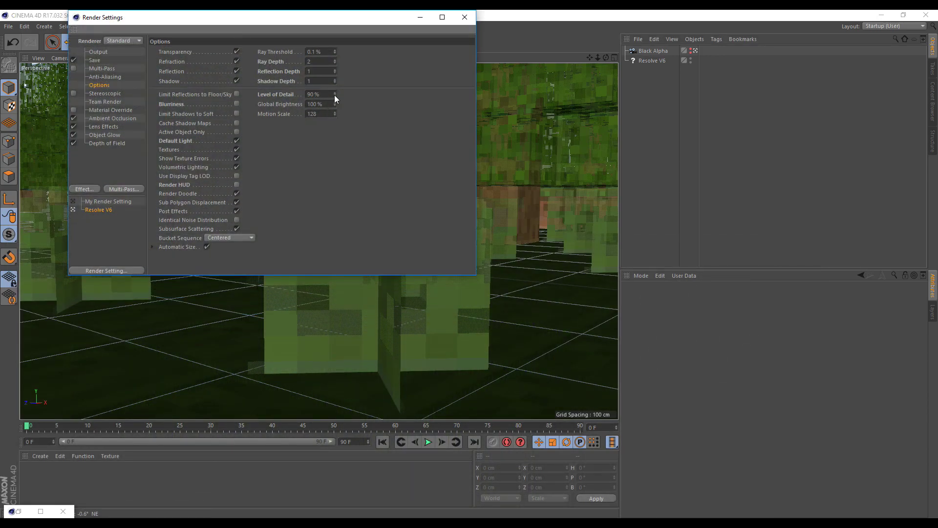
pyautogui.moveTo(335, 62); pyautogui.dragTo(336, 51)
pyautogui.click(649, 161)
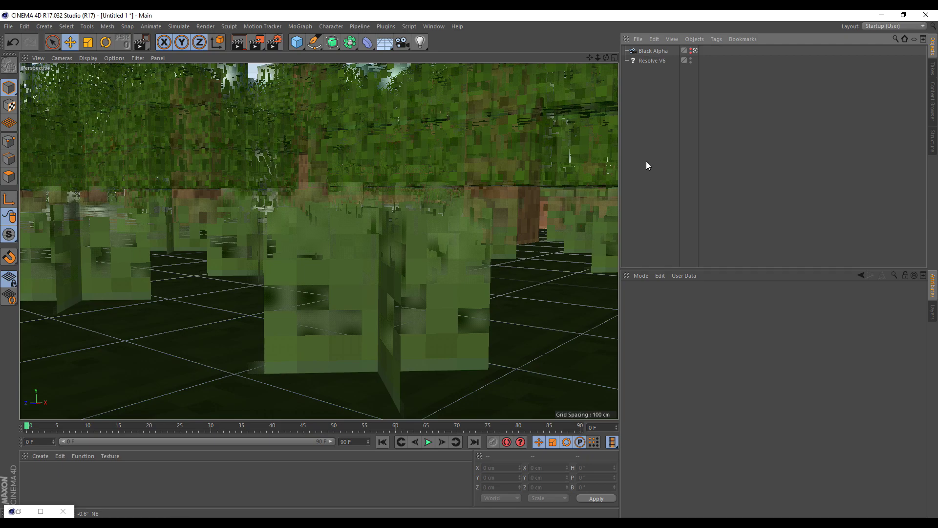
# Step: Render the grass scene with the higher Ray Depth and zoom into the result
pyautogui.click(256, 43)
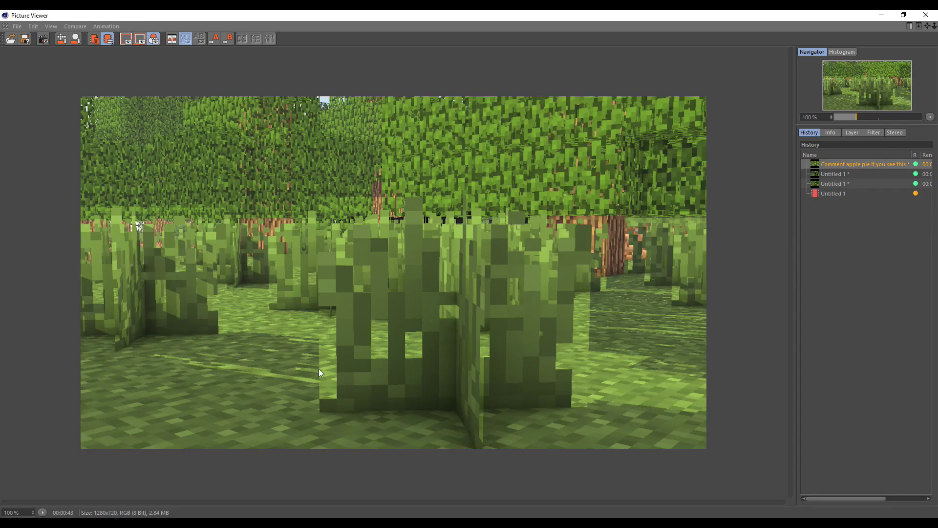
pyautogui.scroll(1, 319, 369)
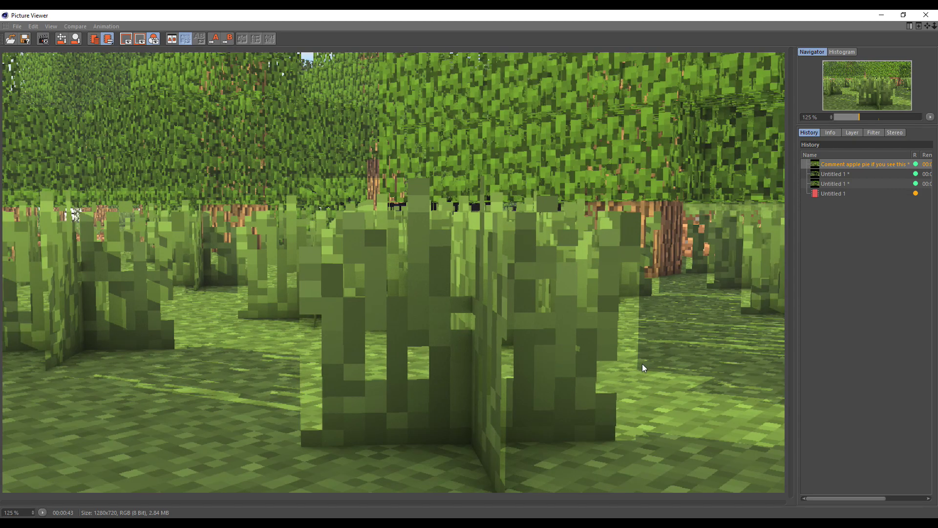
pyautogui.scroll(3, 642, 364)
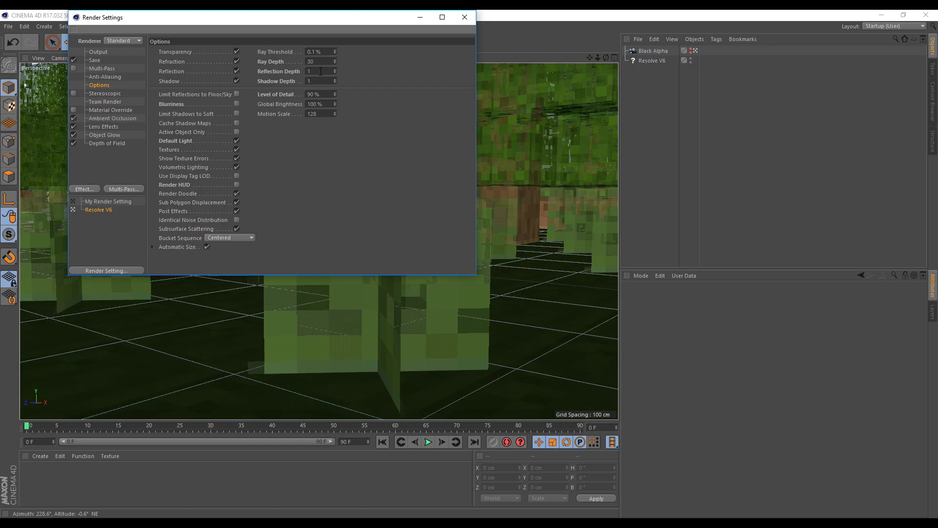
# Step: Raise Shadow Depth to 30 to match Ray Depth and start a new render
pyautogui.moveTo(336, 81); pyautogui.dragTo(336, 68)
pyautogui.click(460, 21)
pyautogui.click(258, 43)
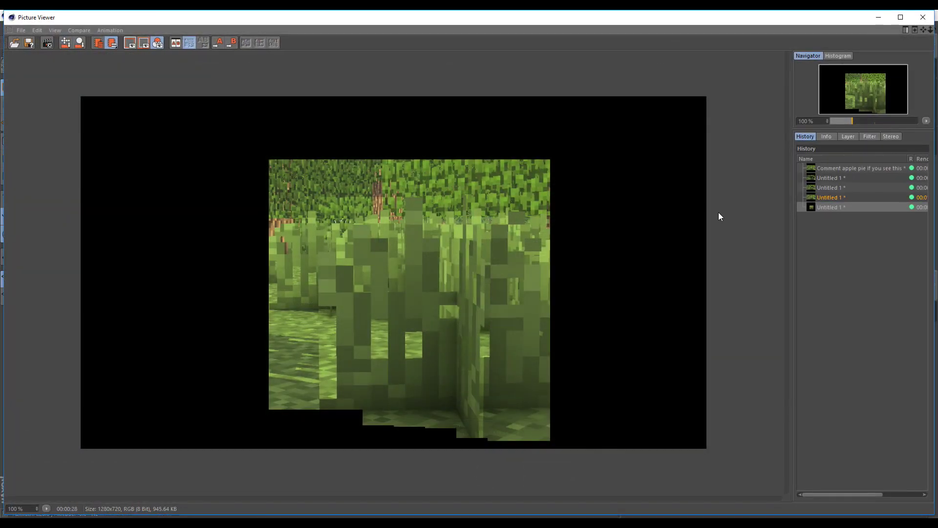
pyautogui.click(812, 207)
pyautogui.click(878, 17)
# Step: Delete the unsaved Untitled 1 render from the Picture Viewer history
pyautogui.hotkey('ctrl', 'b')
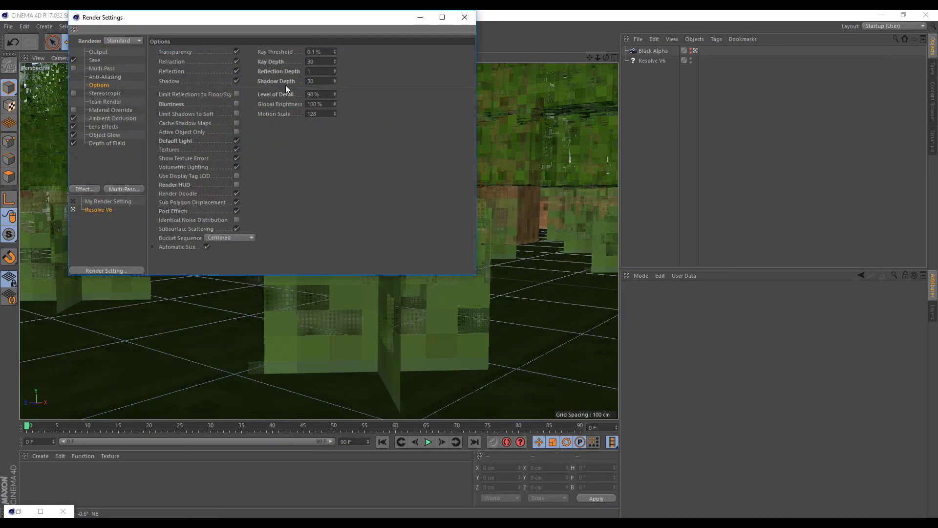
pyautogui.click(464, 17)
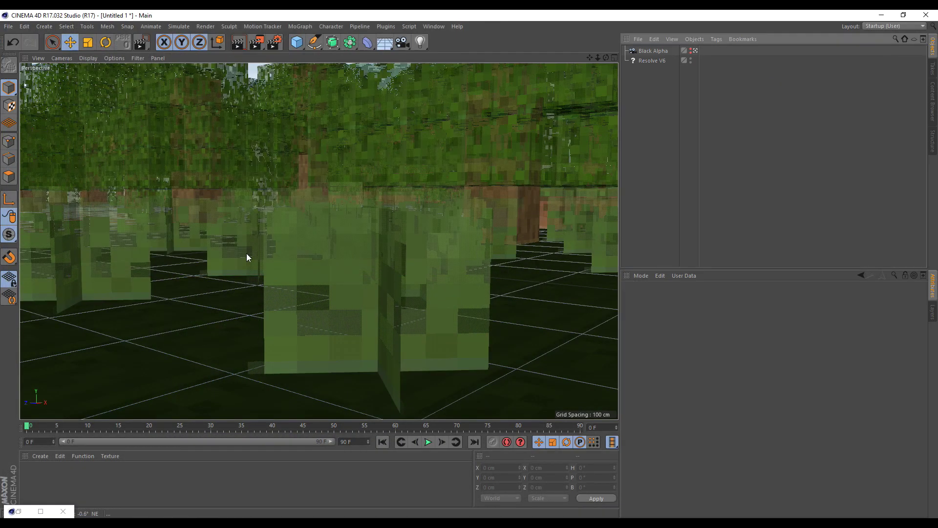
pyautogui.click(40, 511)
pyautogui.rightClick(837, 207)
pyautogui.click(719, 260)
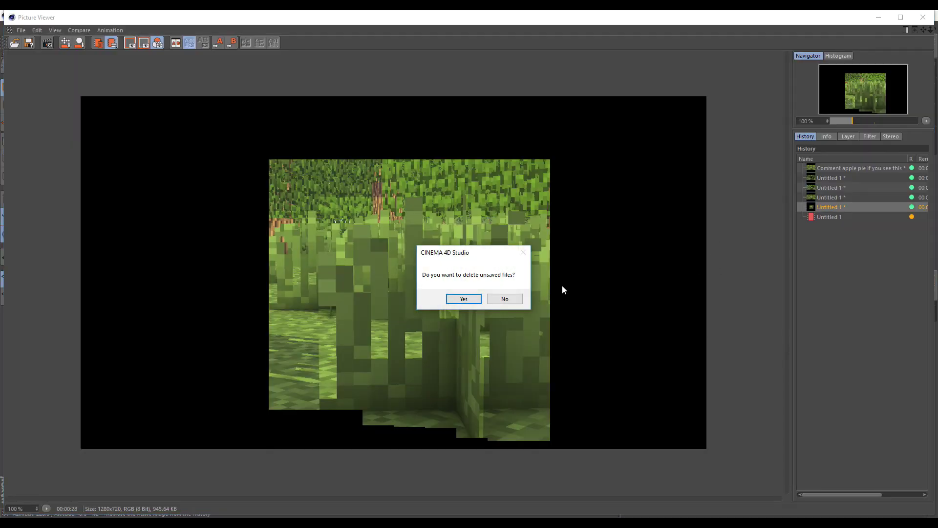
pyautogui.click(462, 297)
# Step: Compare the in-progress render against the previous finished render
pyautogui.click(829, 207)
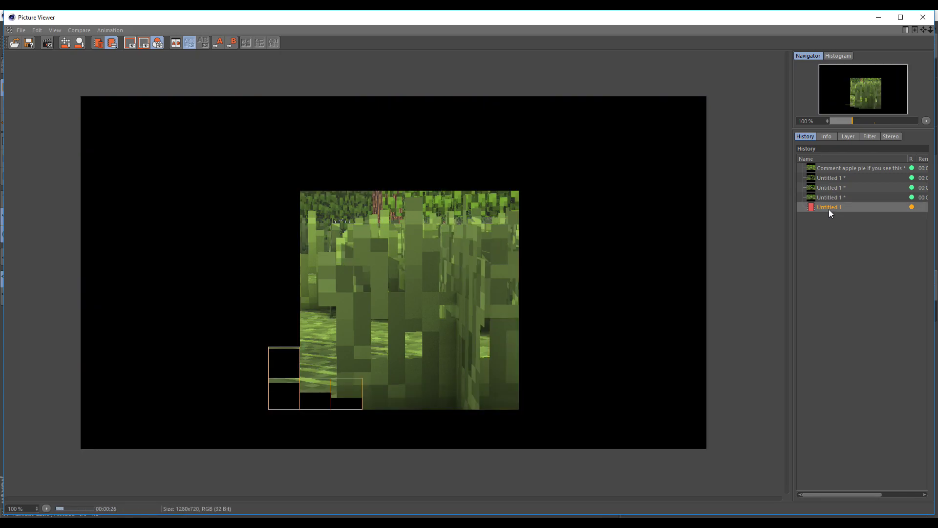
pyautogui.press('Up')
pyautogui.press('Down')
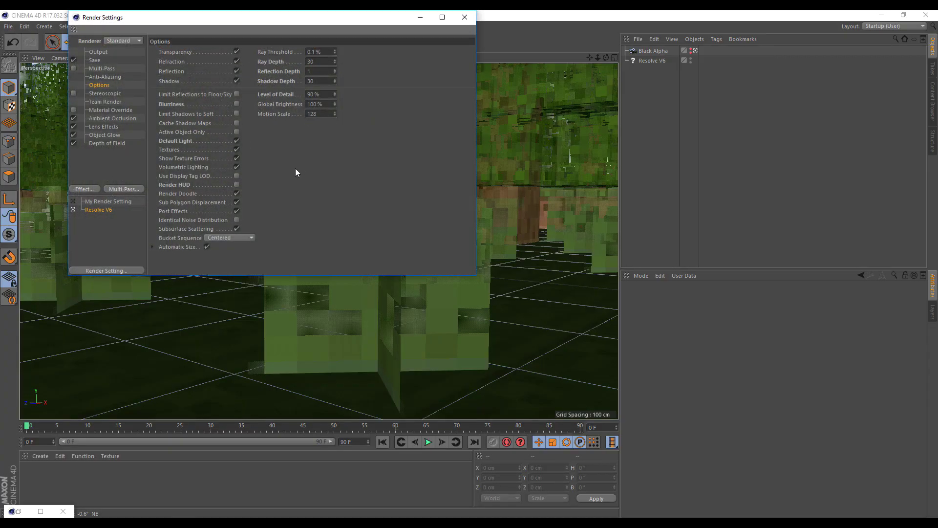
# Step: Set the anti-aliasing Filter to Gauss (Animation) and render to the Picture Viewer
pyautogui.click(114, 77)
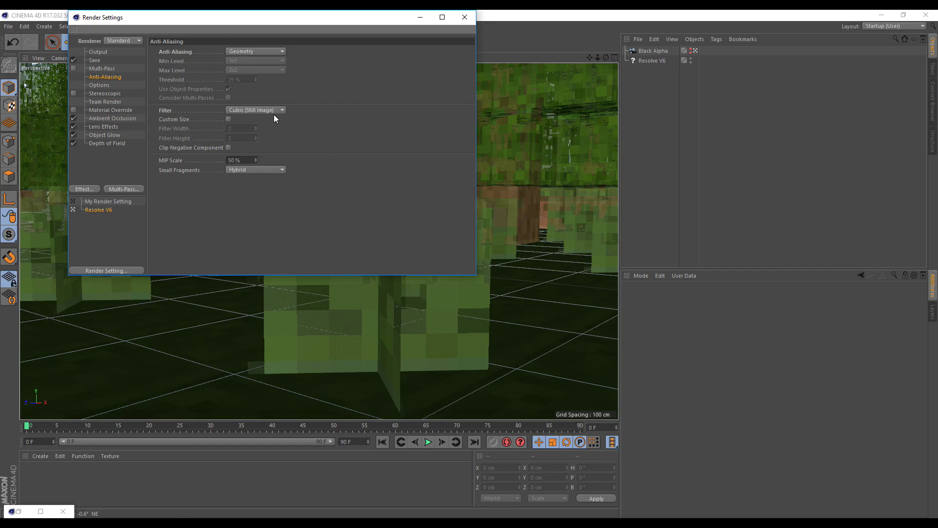
pyautogui.click(252, 109)
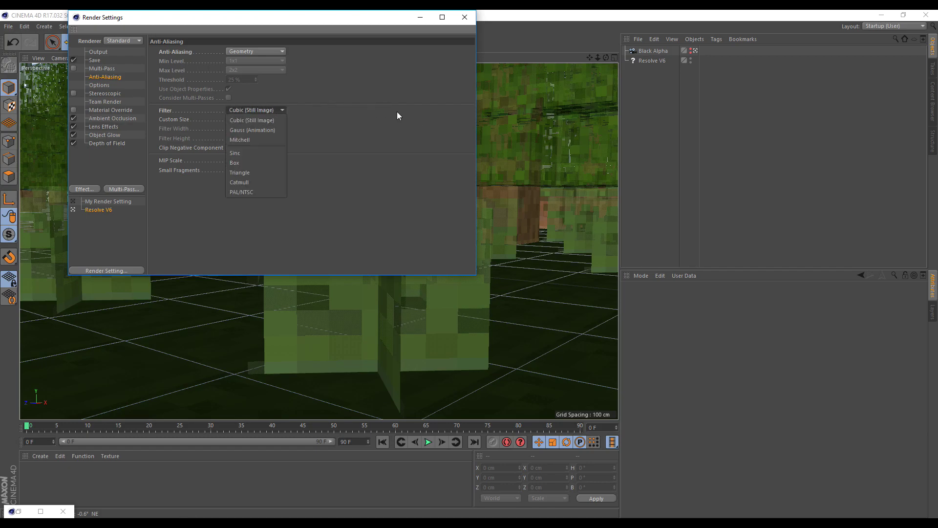
pyautogui.click(266, 128)
pyautogui.click(465, 18)
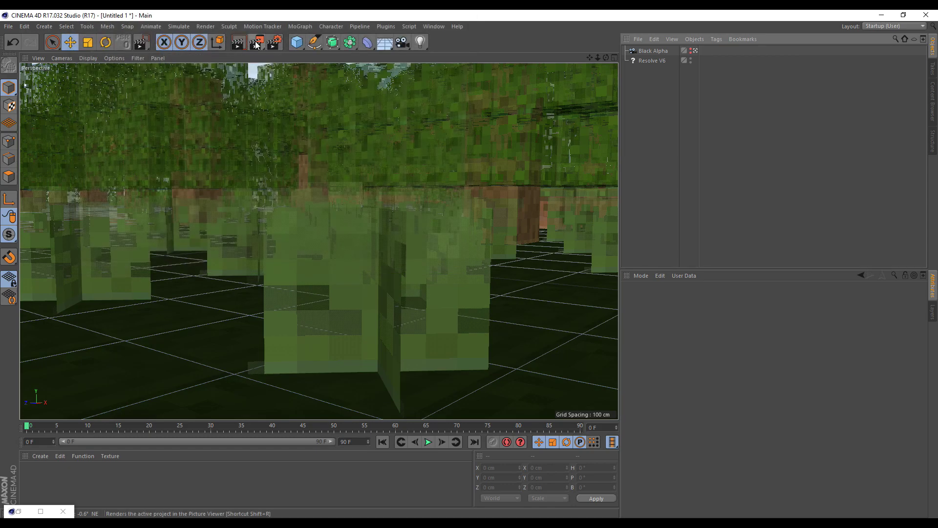
pyautogui.click(329, 42)
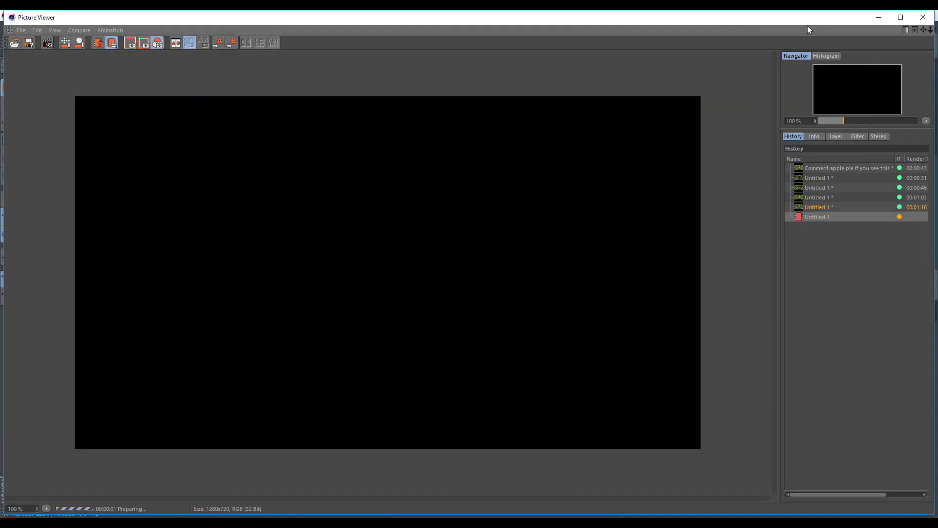
# Step: Inspect the in-progress Gauss render up close, then reopen the anti-aliasing Filter list
pyautogui.doubleClick(726, 15)
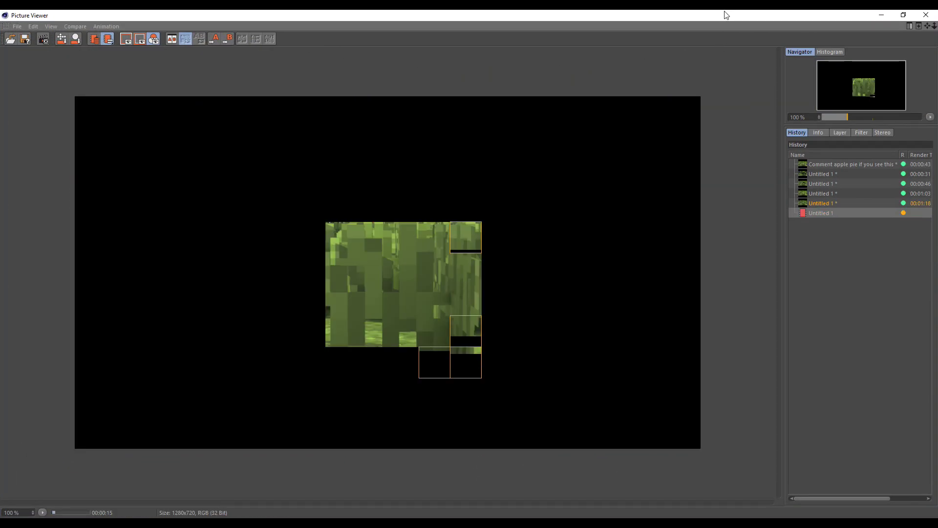
pyautogui.click(821, 207)
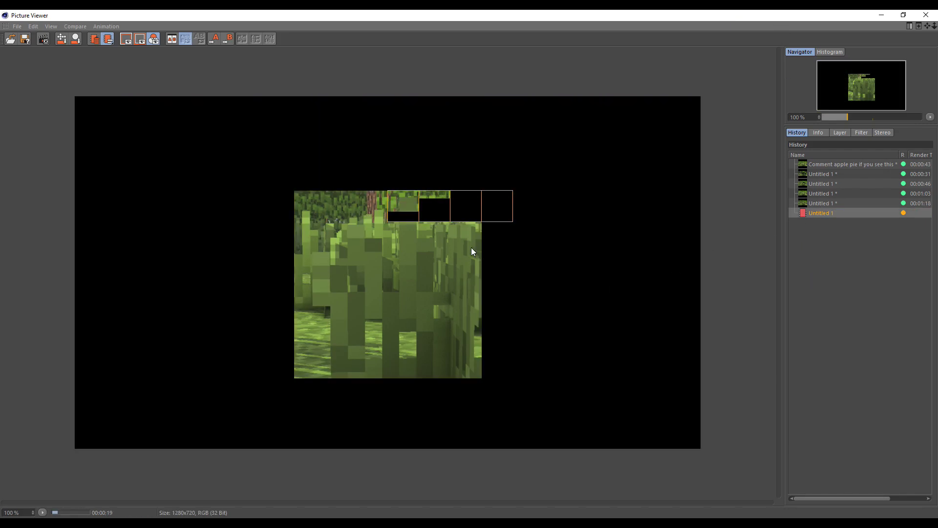
pyautogui.scroll(2, 381, 278)
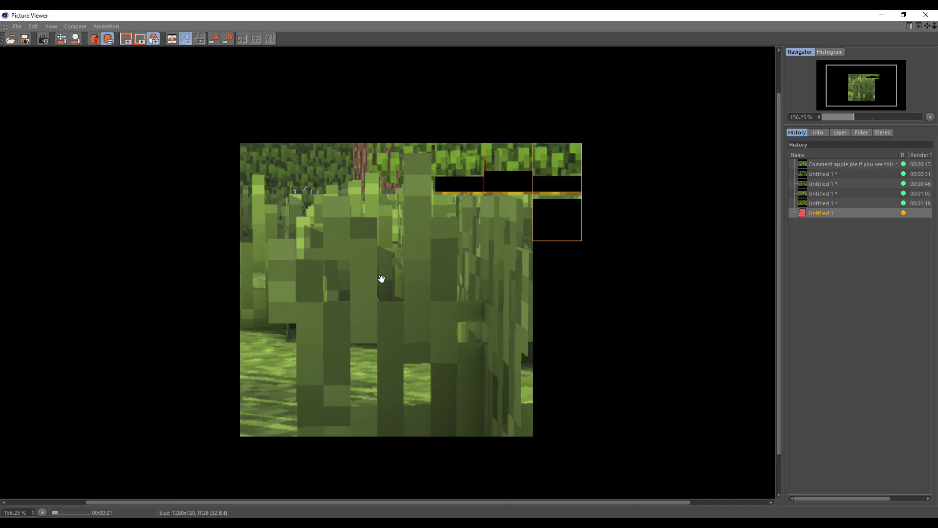
pyautogui.scroll(-2, 484, 308)
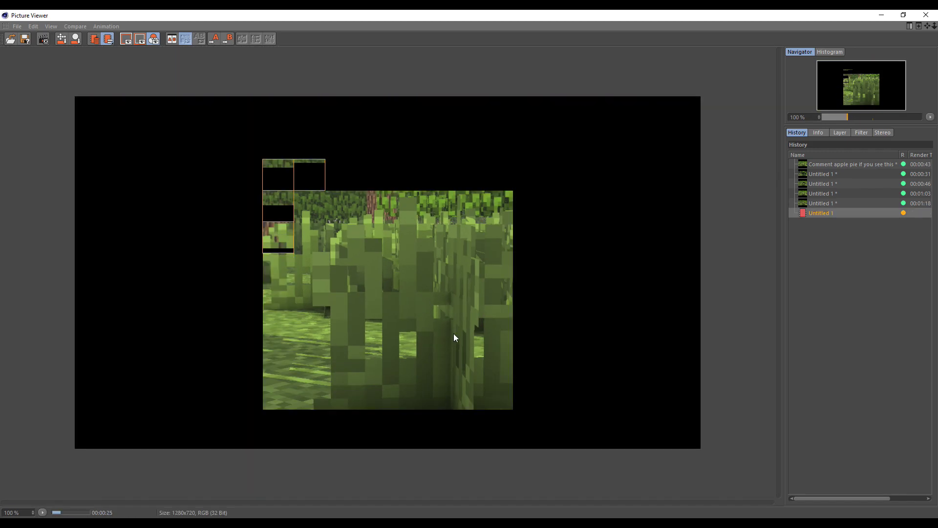
pyautogui.hotkey('alt', 'Tab')
pyautogui.click(264, 110)
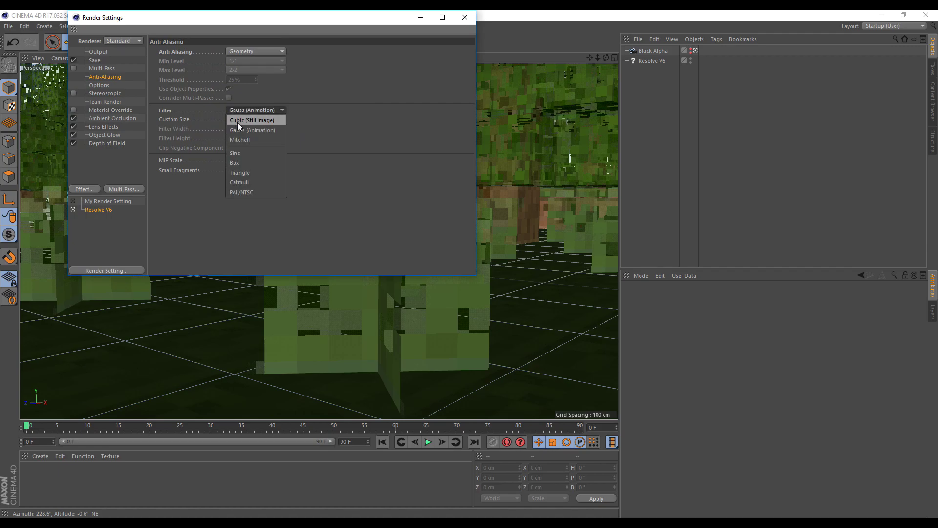